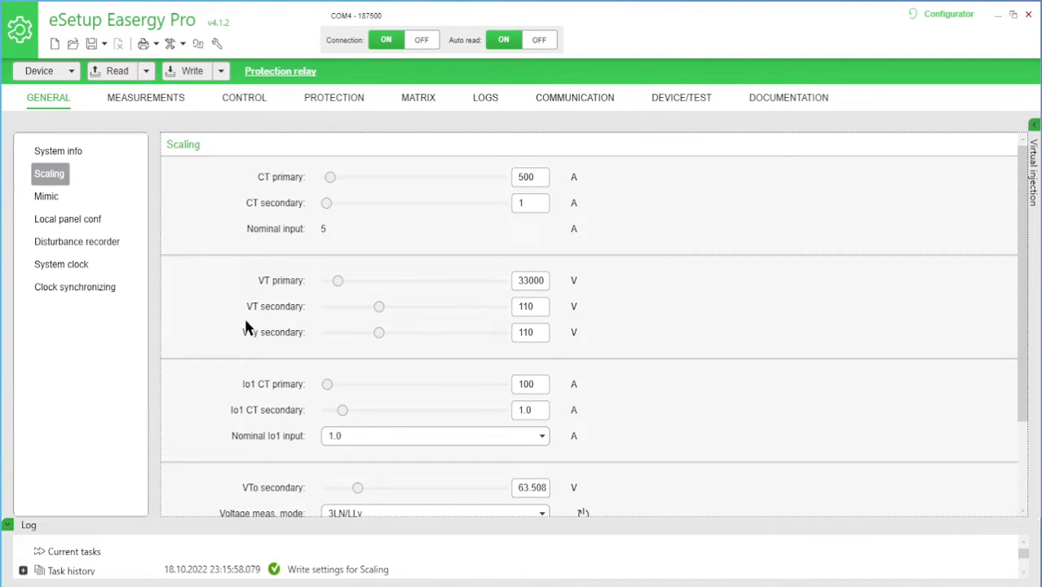
Set the CT primary to 100 A in the scaling settings and write the change to the relay
mouse_move(1026, 154)
mouse_down()
mouse_move(1036, 316)
mouse_move(1026, 151)
mouse_up()
mouse_move(293, 181)
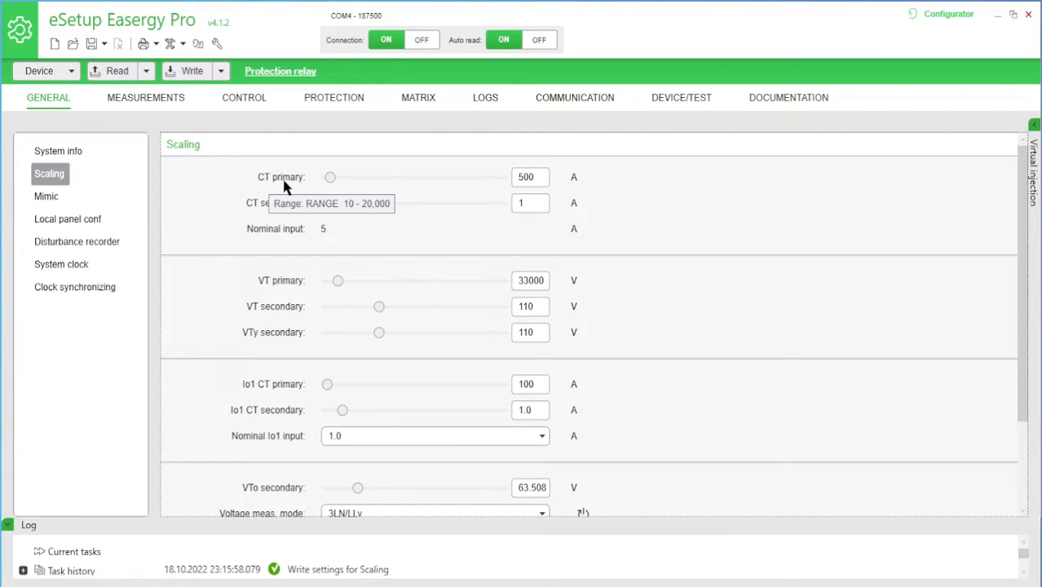
click(517, 181)
drag(522, 182, 504, 189)
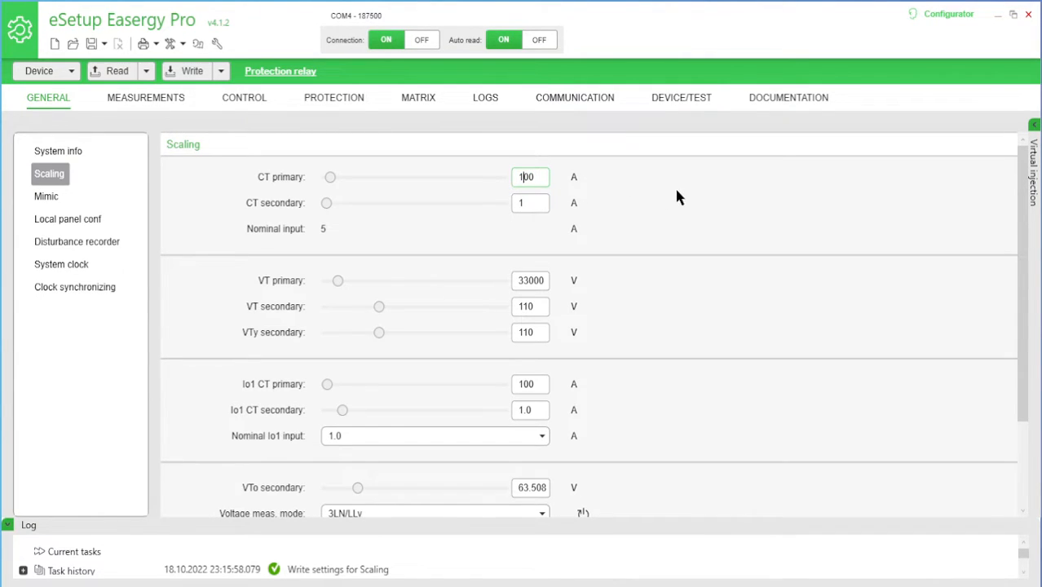
key(Return)
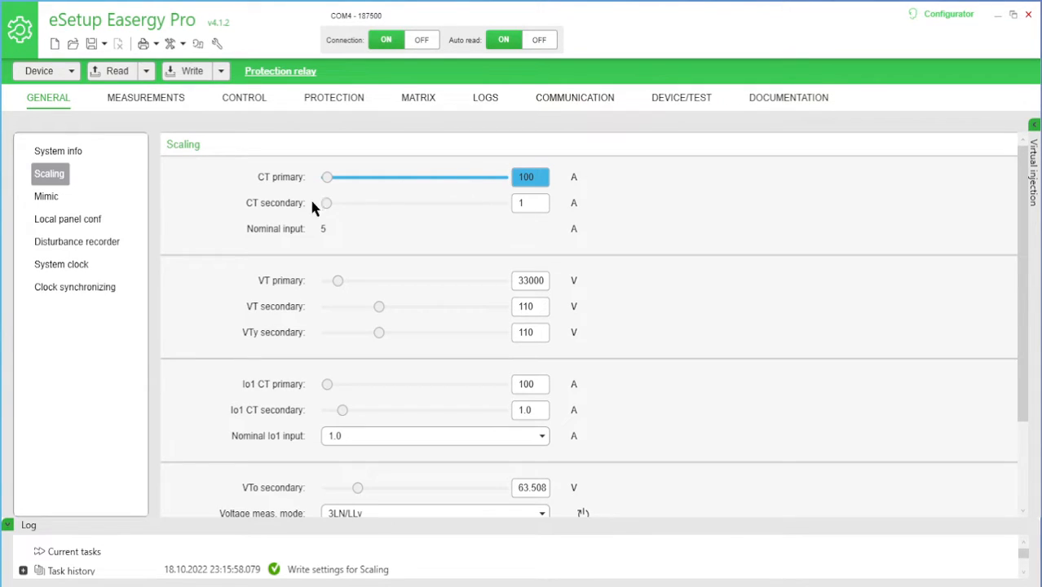
click(189, 73)
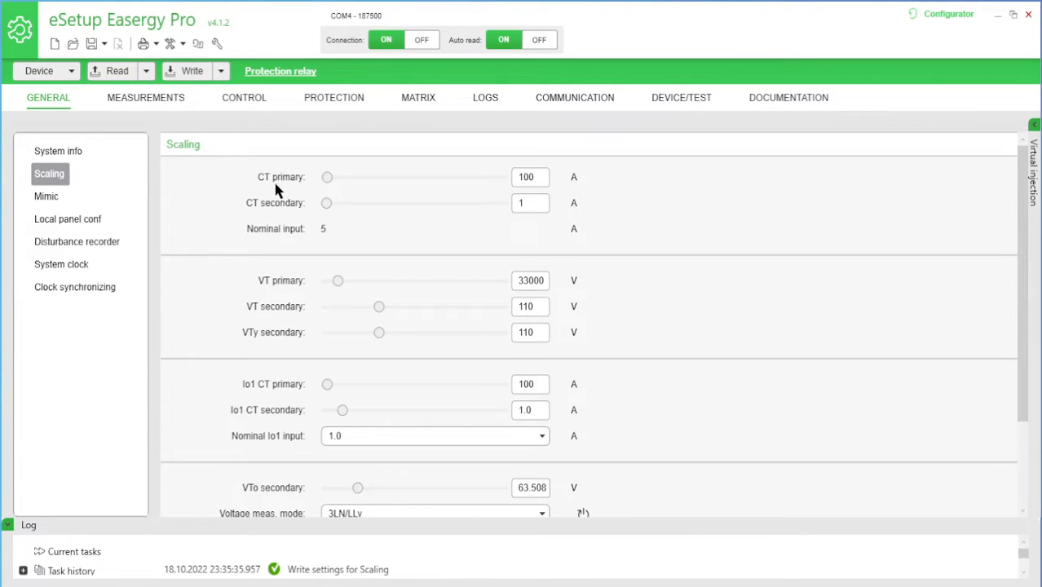
Set the VT primary to 11000 V and write the scaling settings to the relay
mouse_move(282, 186)
double_click(530, 280)
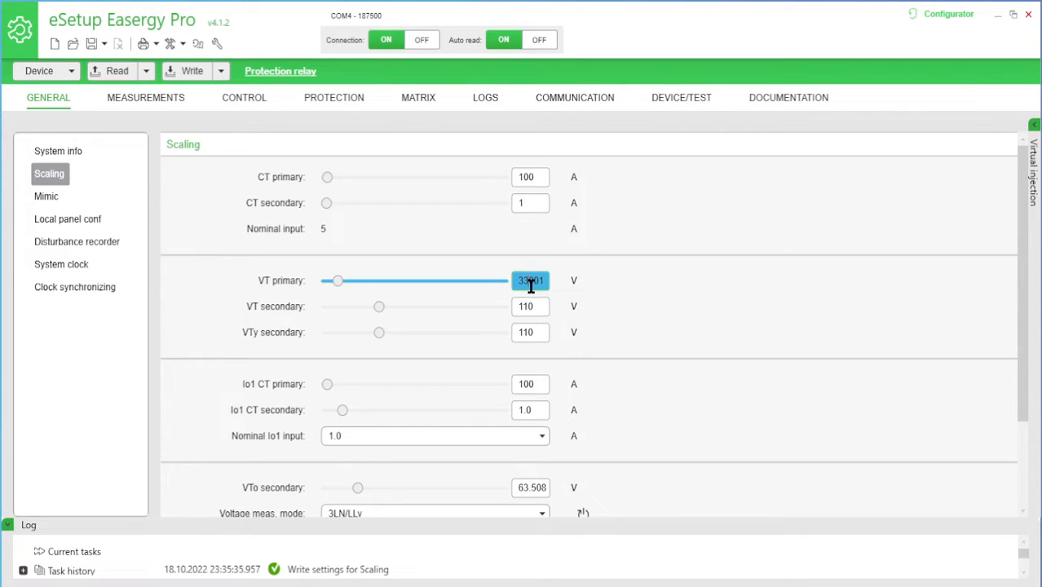
text(111000)
key(Tab)
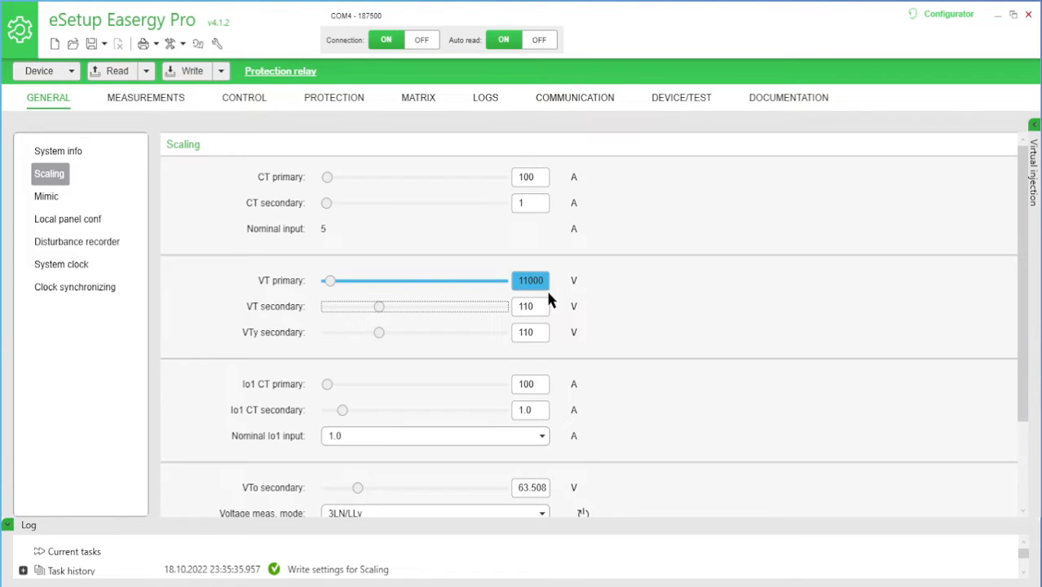
click(192, 74)
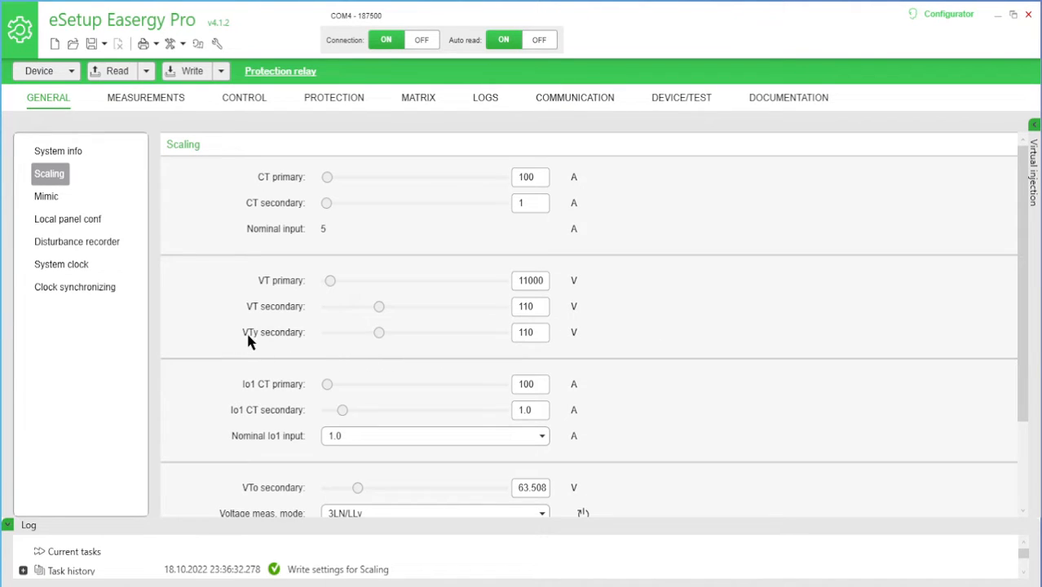
Examine the available options for the voltage measurement mode without changing the selection
mouse_move(249, 335)
drag(1023, 340, 1025, 369)
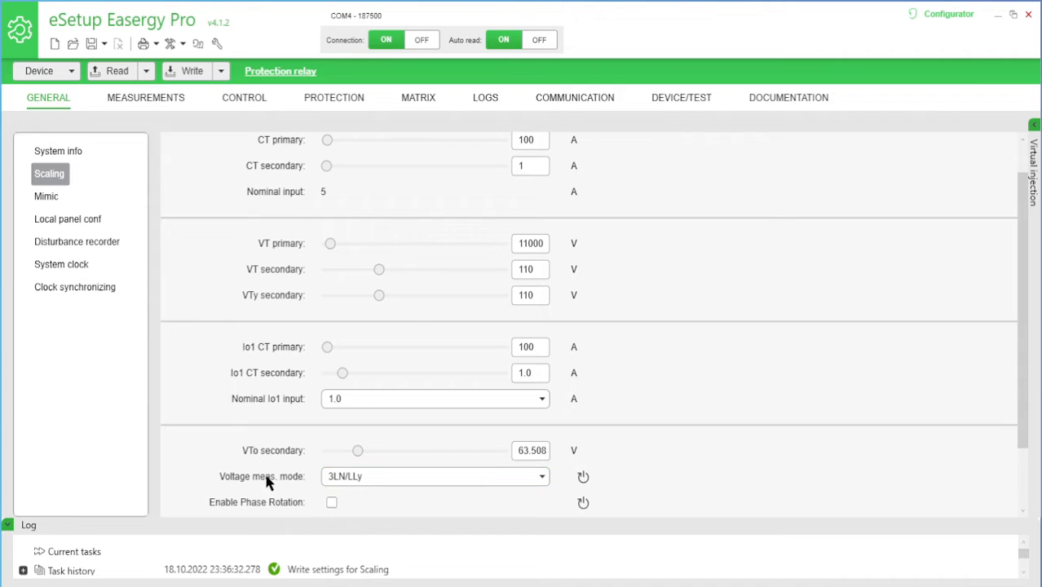
mouse_move(301, 481)
click(500, 477)
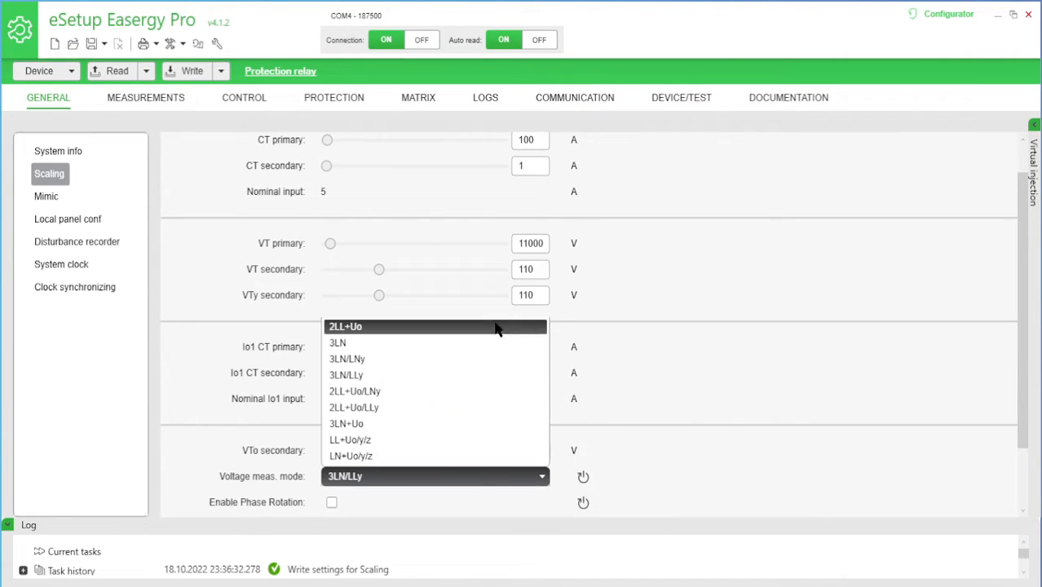
click(705, 372)
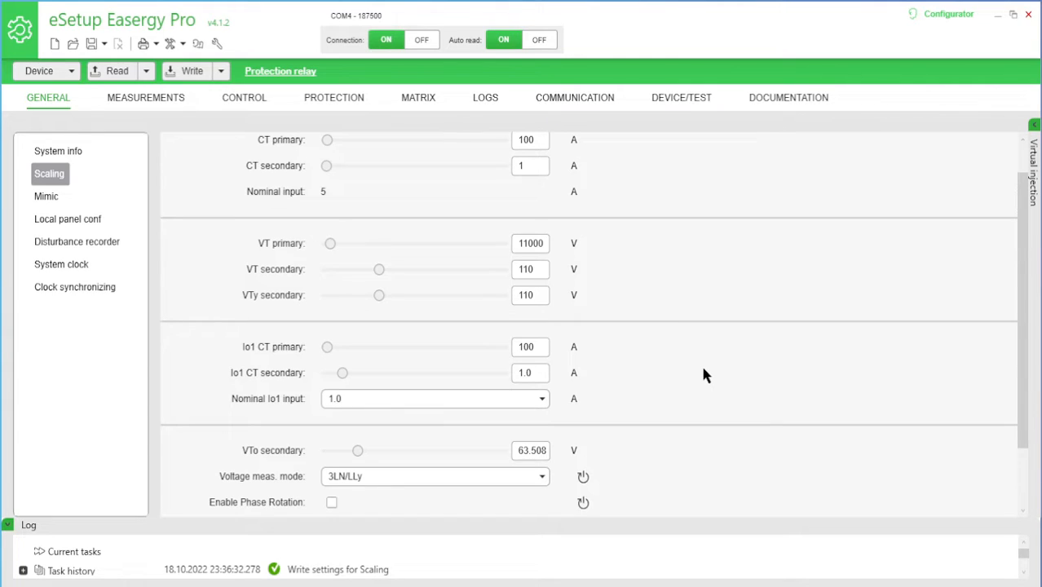
mouse_move(249, 481)
mouse_move(481, 476)
mouse_move(356, 483)
Switch to the P3U manual in Adobe Acrobat Reader and examine the 5A and 1A Io inputs of connector X1 in the block diagram
mouse_move(267, 354)
mouse_move(247, 407)
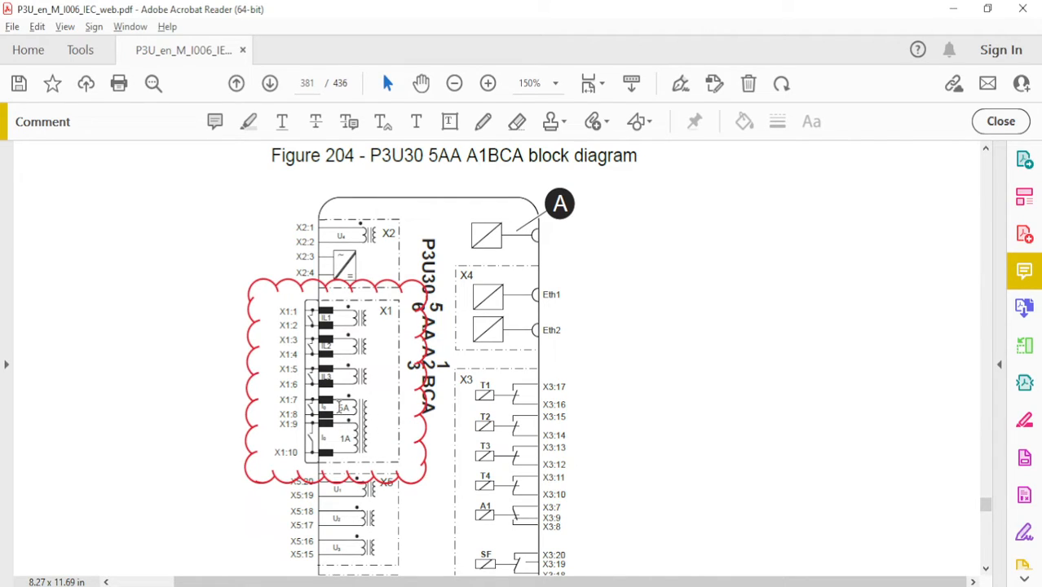
double_click(341, 407)
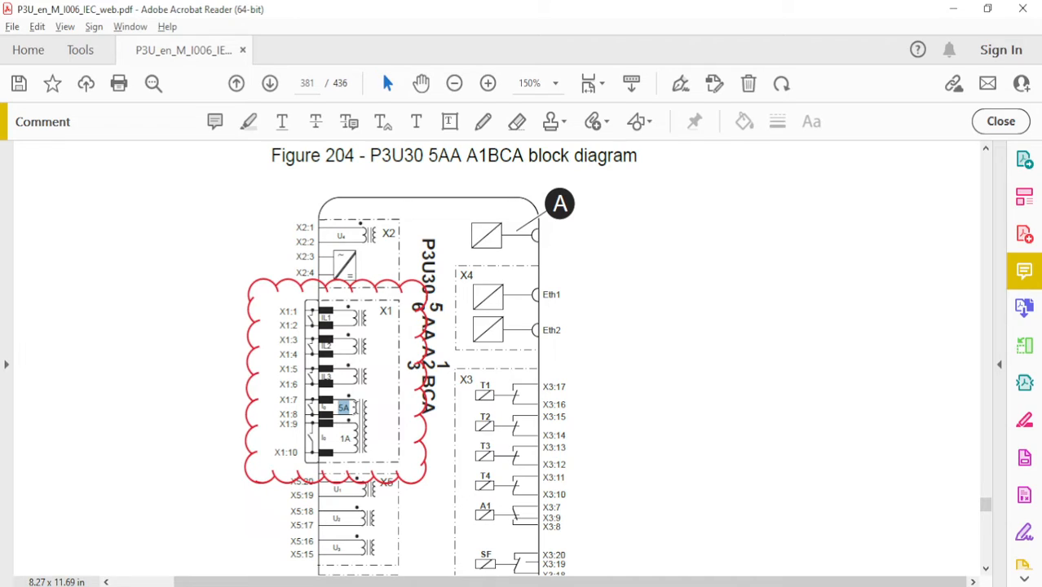
click(376, 423)
double_click(345, 439)
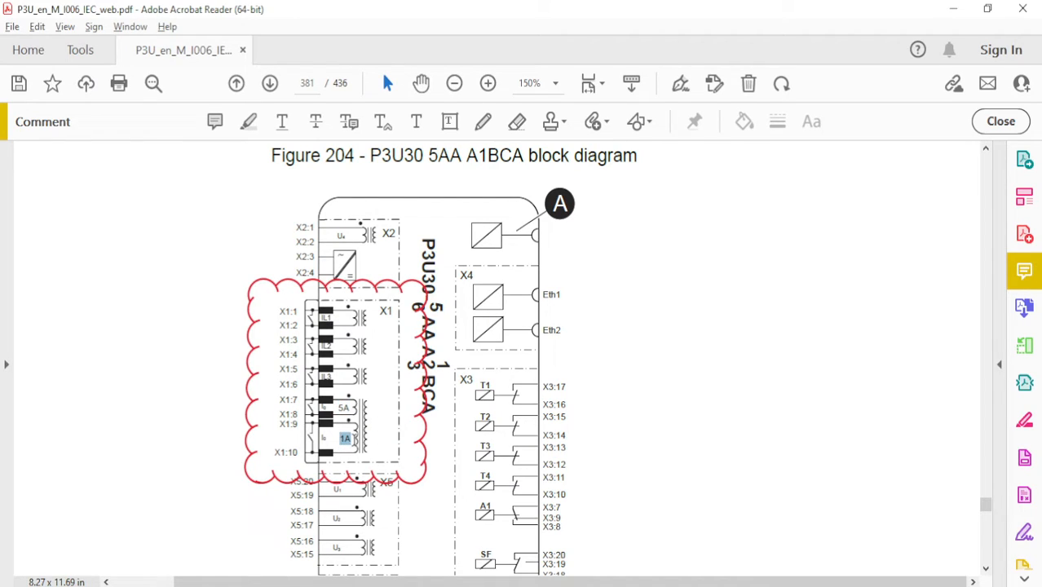
click(385, 433)
double_click(340, 409)
Return to eSetup Easergy Pro and check the nominal Io1 input selection
key(alt+Tab)
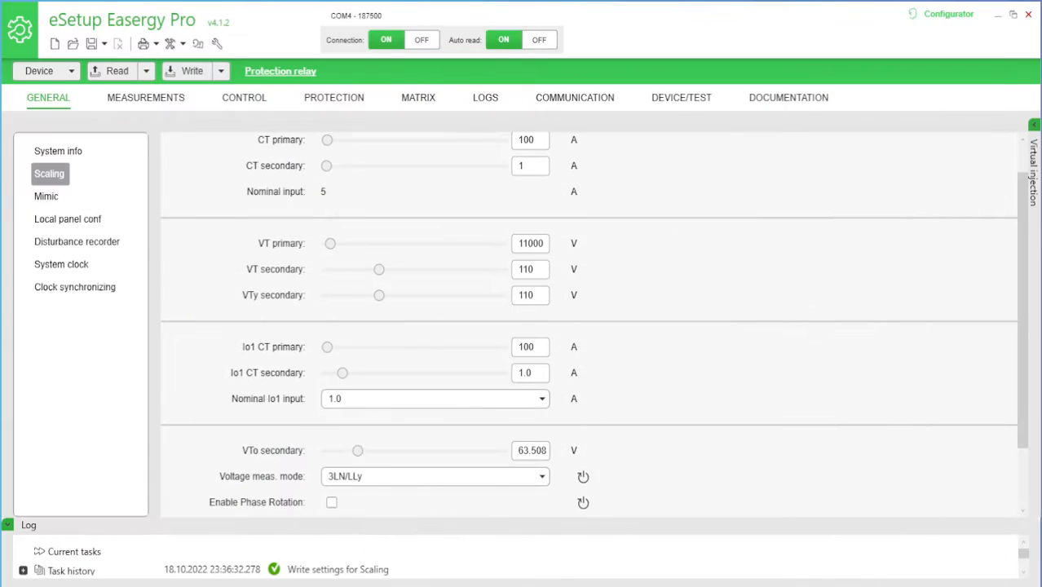
click(338, 399)
click(338, 400)
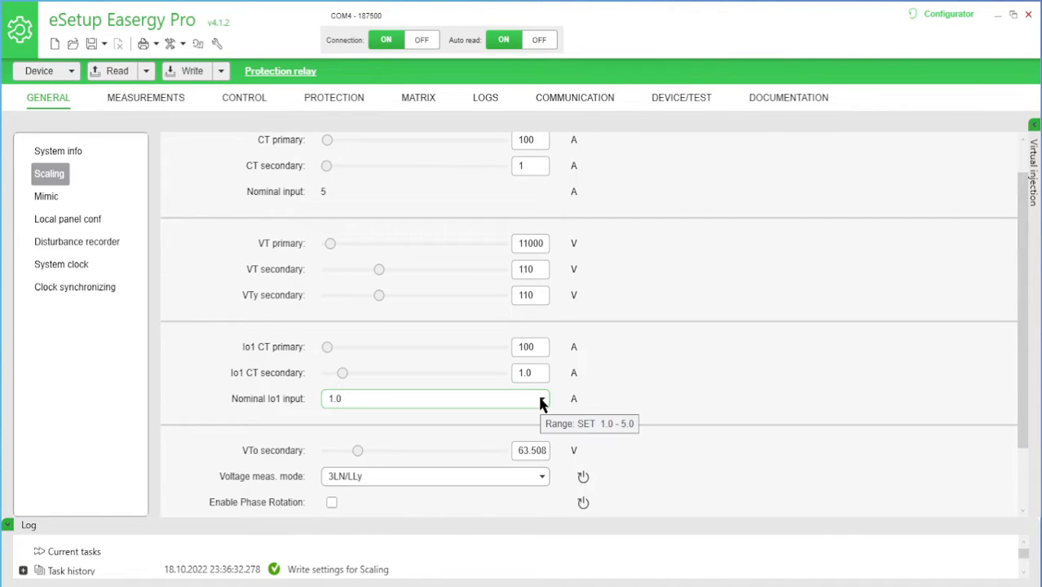
Review the list of voltage measurement modes once more and keep the current selection
drag(1024, 352, 1027, 420)
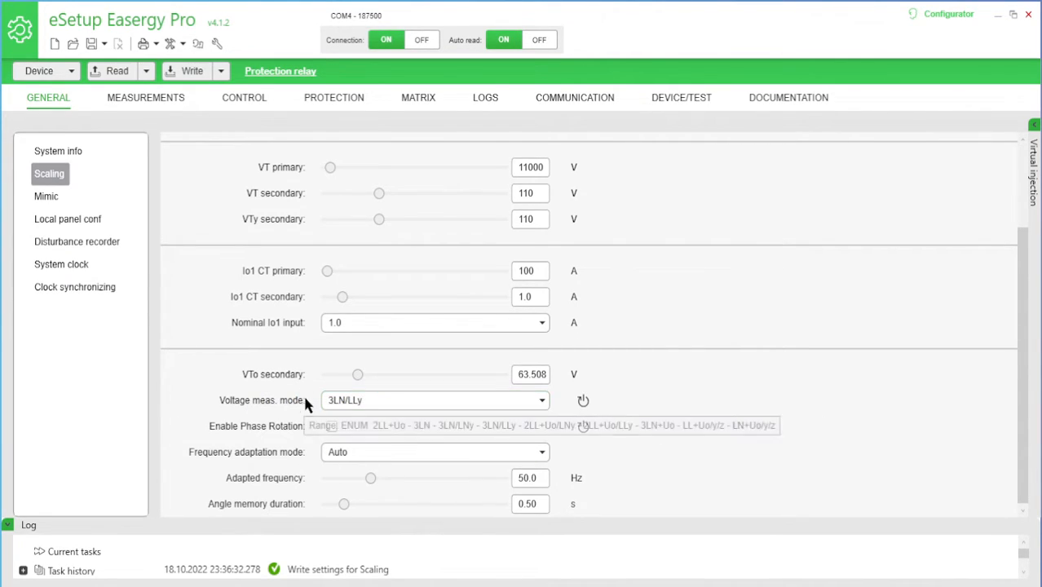
click(397, 401)
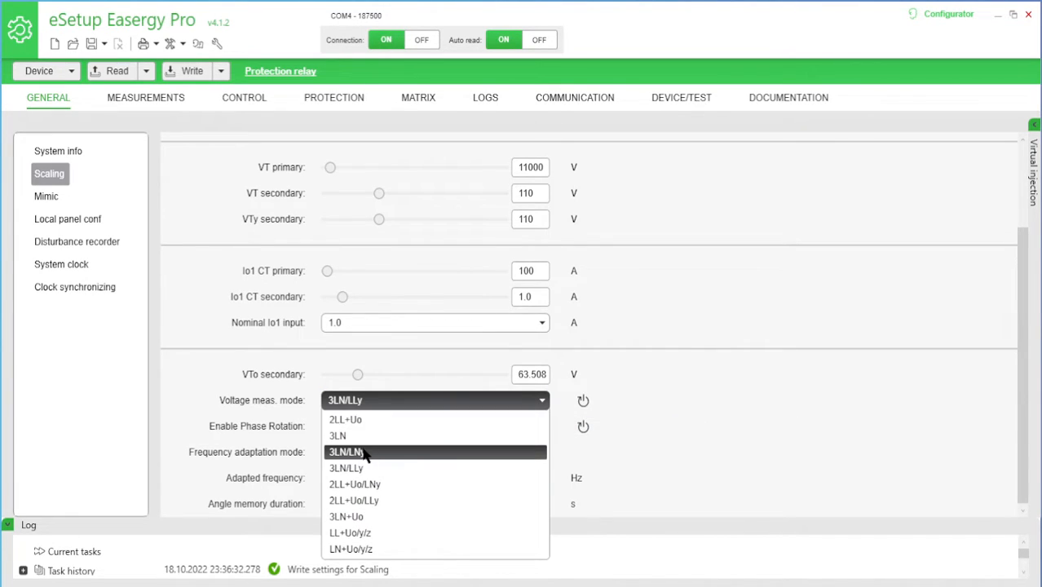
click(705, 391)
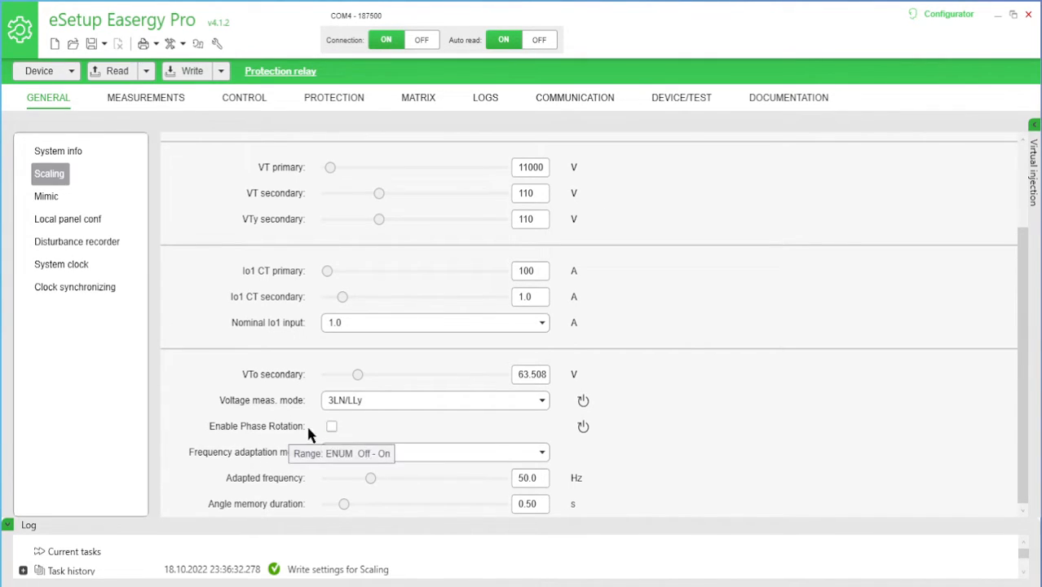
Enable phase rotation and disable it again
click(332, 429)
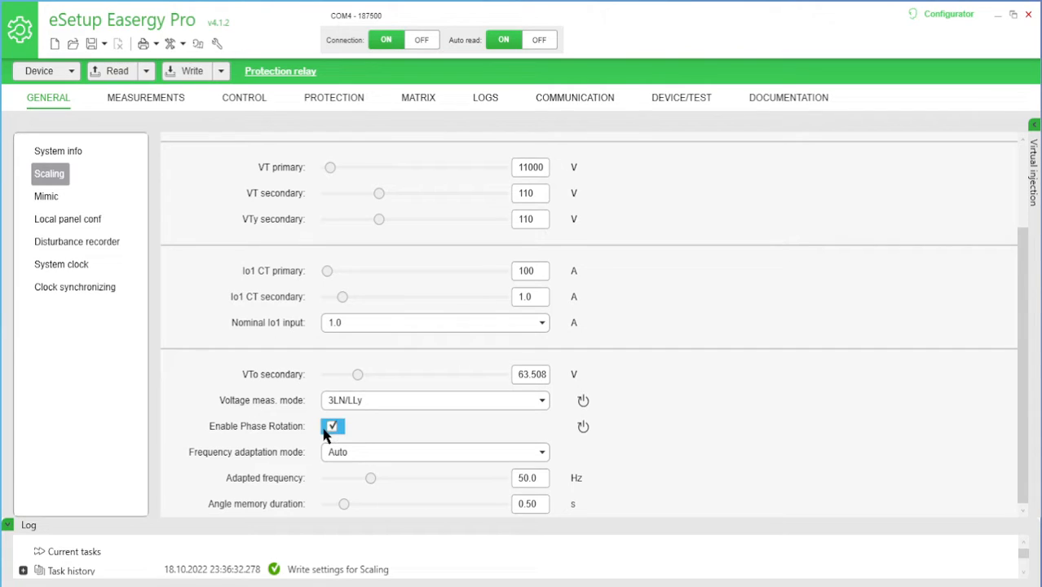
click(331, 429)
Review the frequency adaptation modes and set the mode to Manual
click(529, 457)
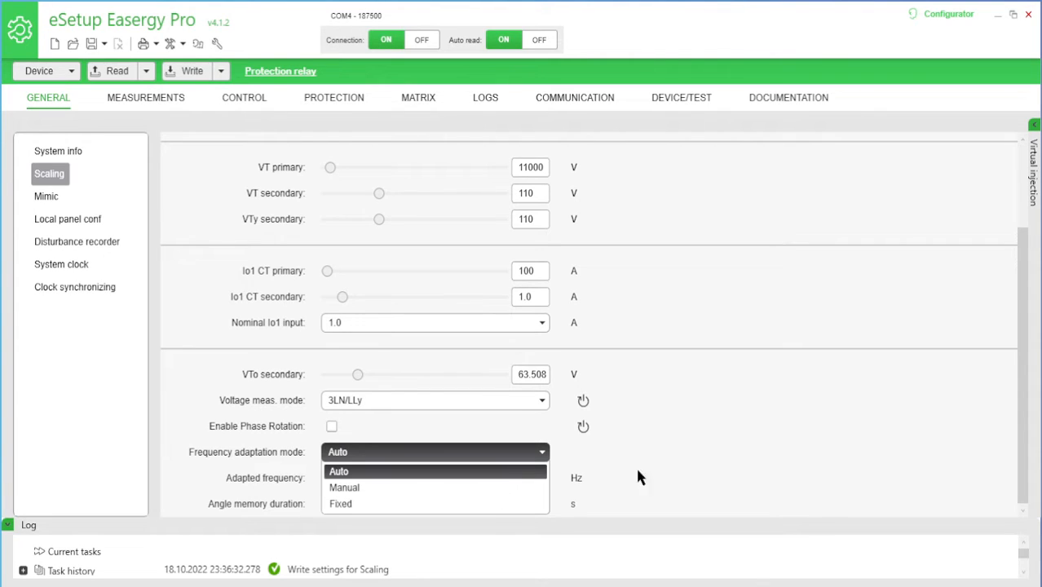
click(698, 459)
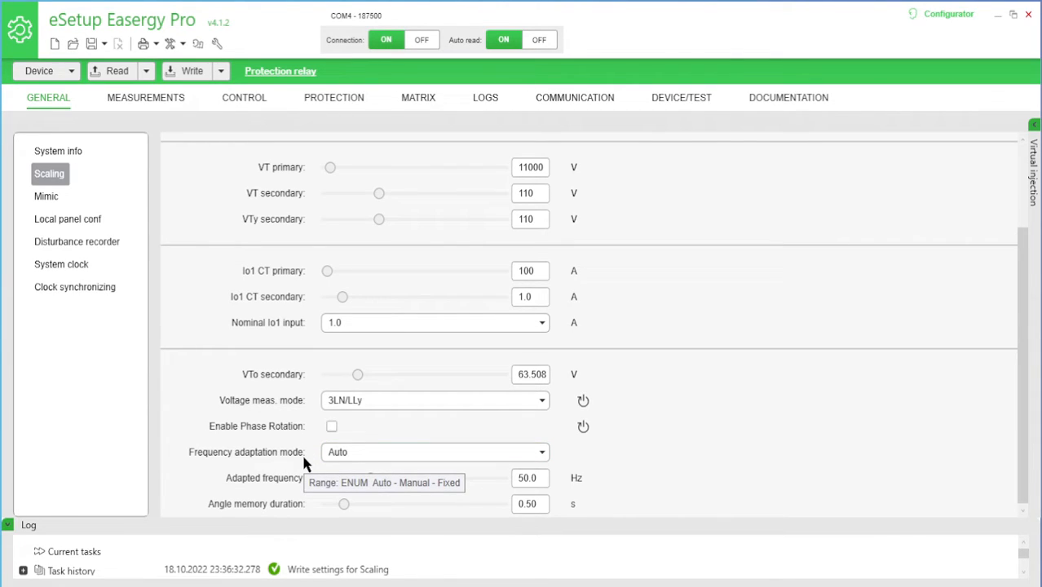
click(411, 450)
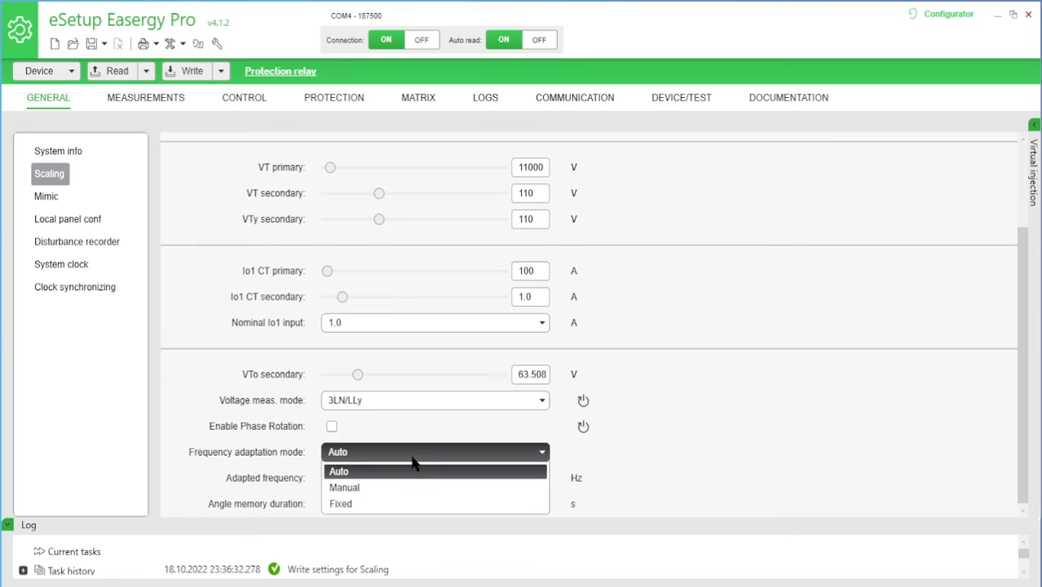
click(482, 489)
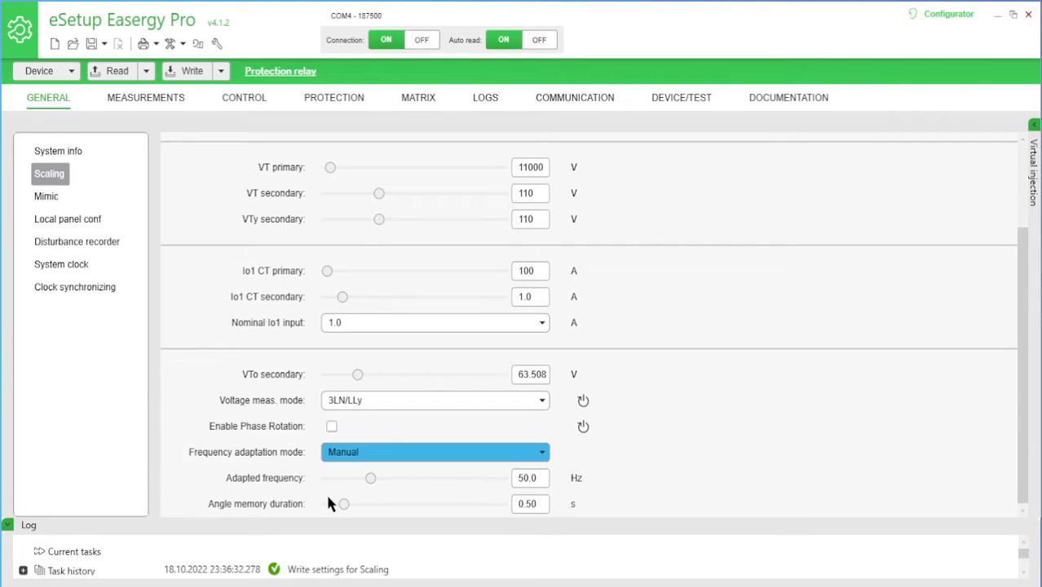
Set the frequency adaptation mode to Fixed, and return it to Auto
mouse_move(289, 481)
mouse_move(481, 481)
click(534, 455)
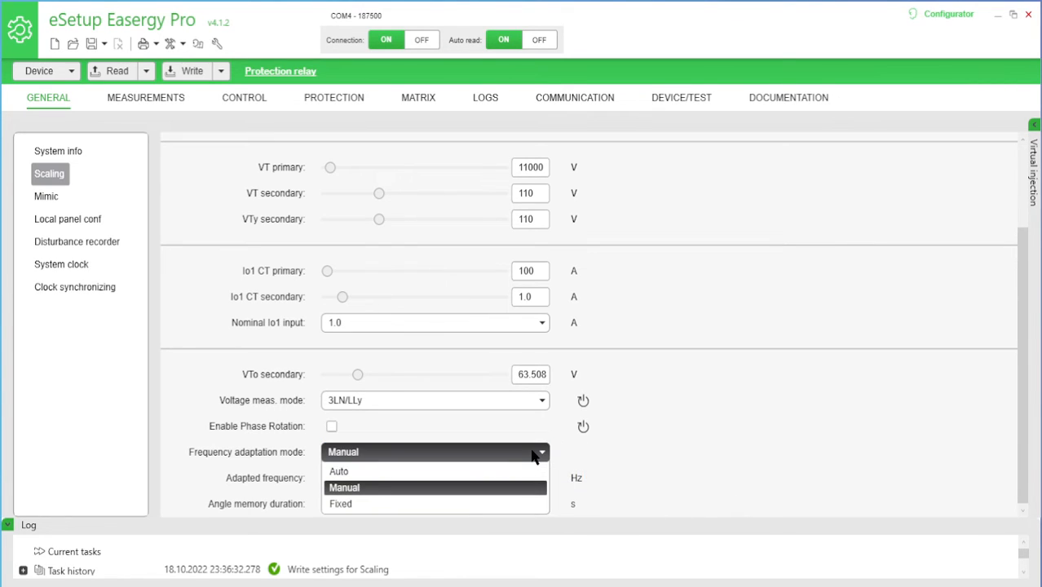
click(463, 503)
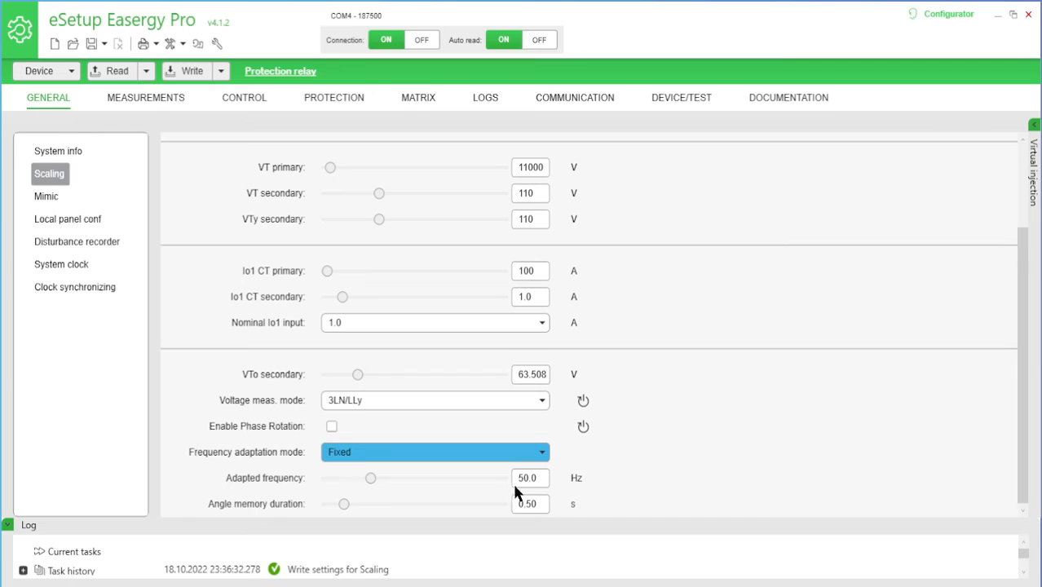
click(341, 458)
click(344, 472)
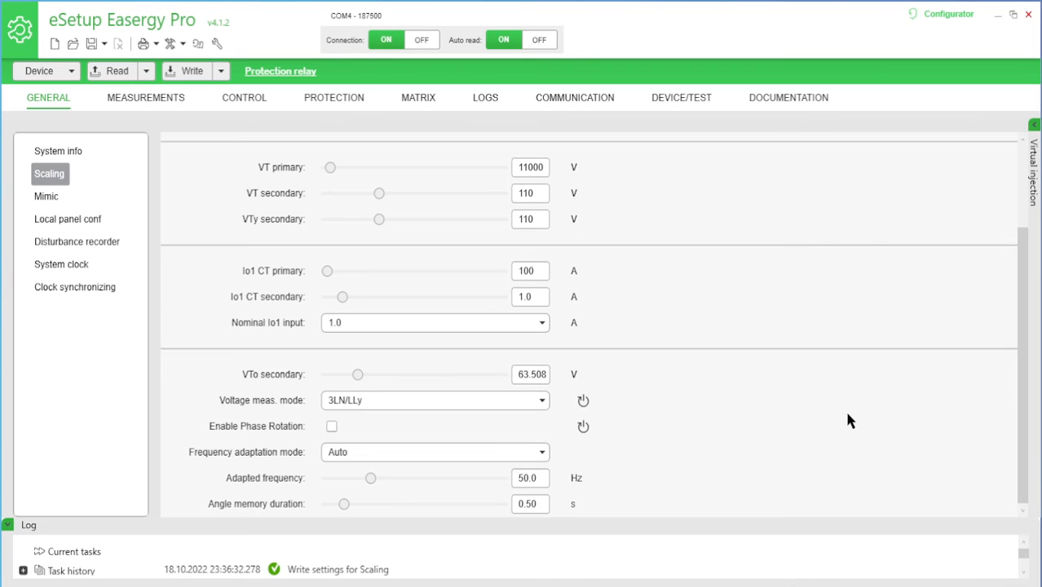